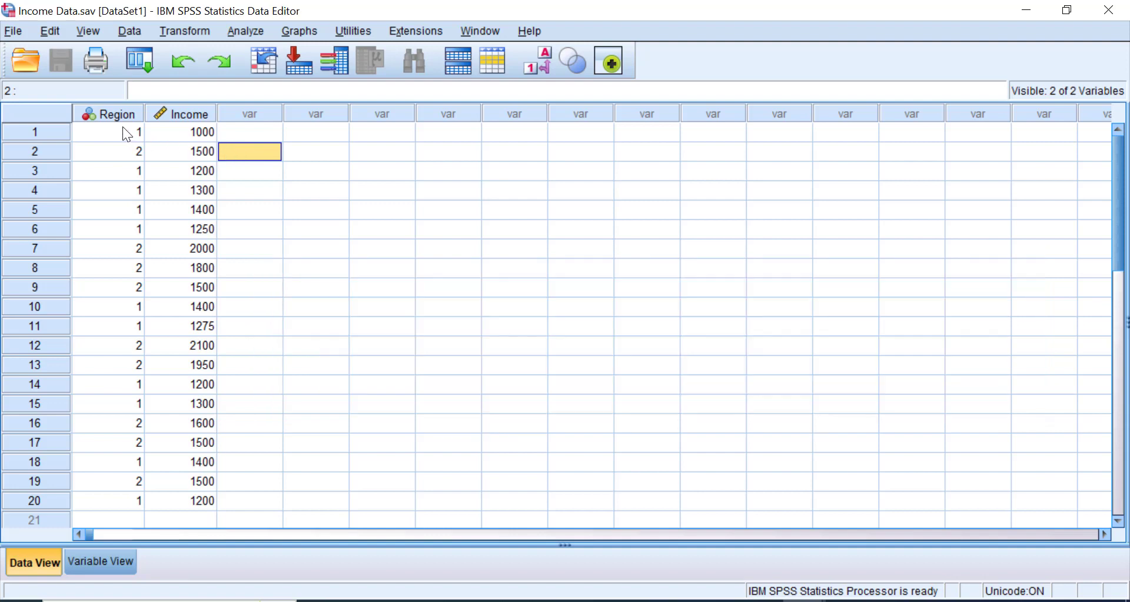
Look over the Region and Income columns of the dataset
click(116, 113)
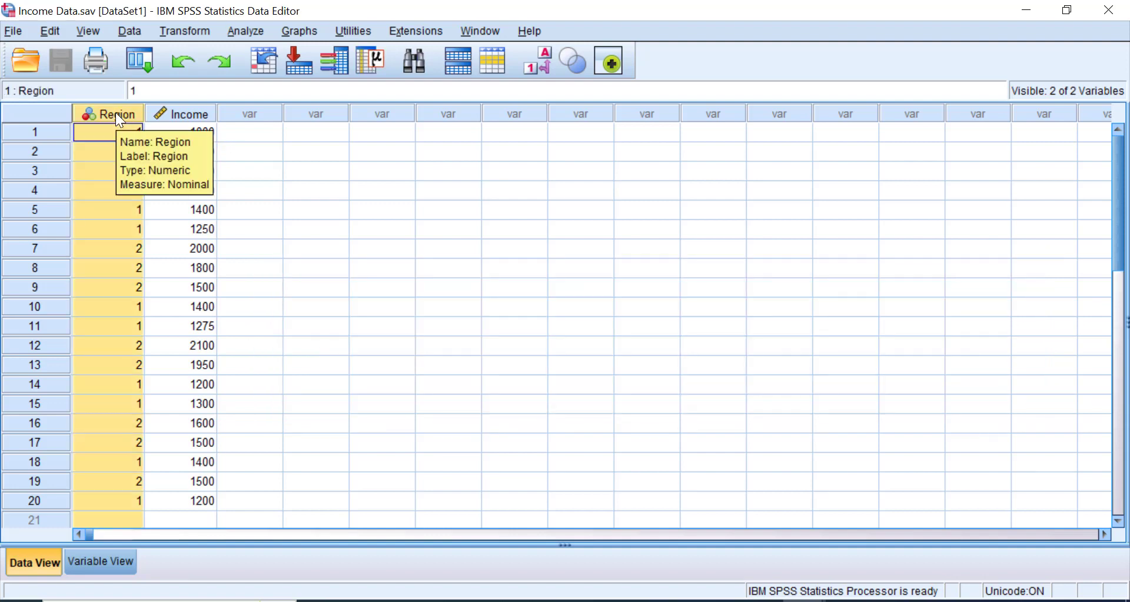
click(183, 113)
click(254, 134)
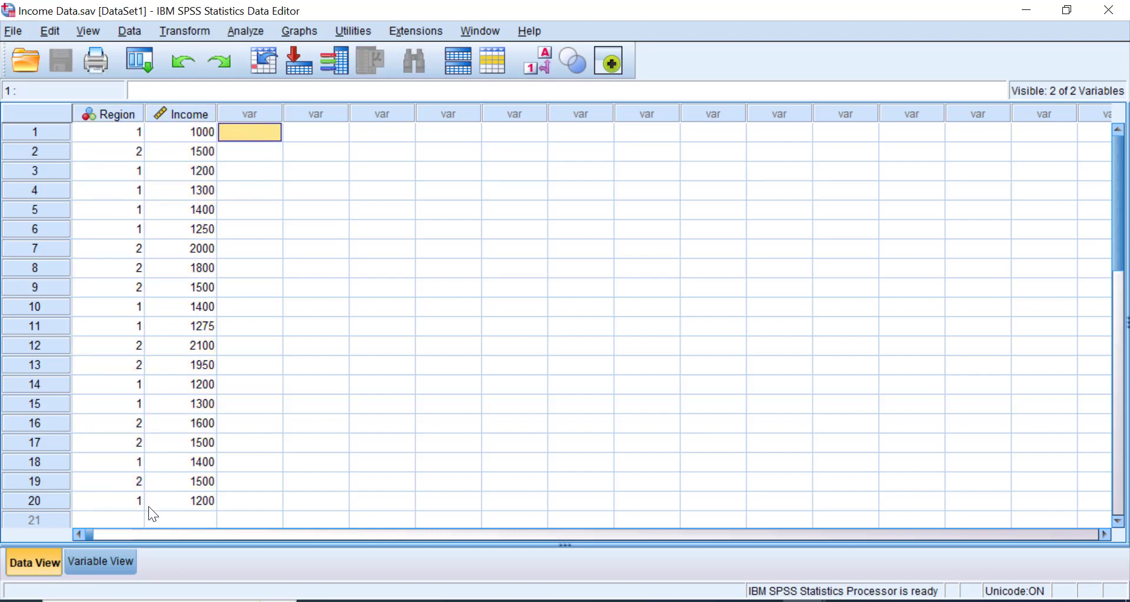
Check the value labels defined for the Region variable and return to the data values
click(101, 562)
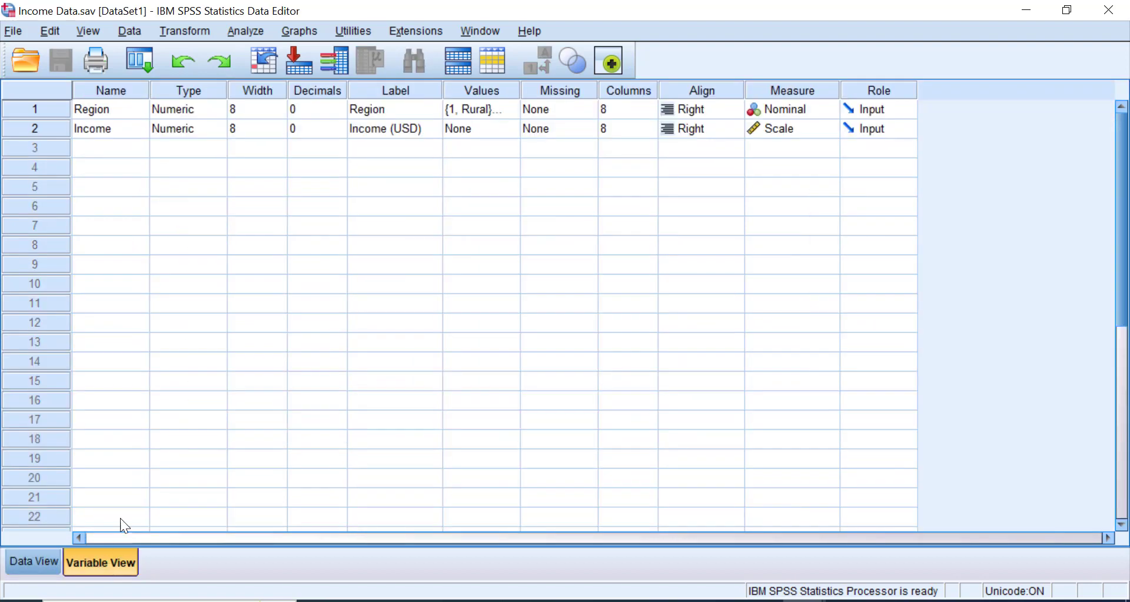
click(470, 109)
click(510, 112)
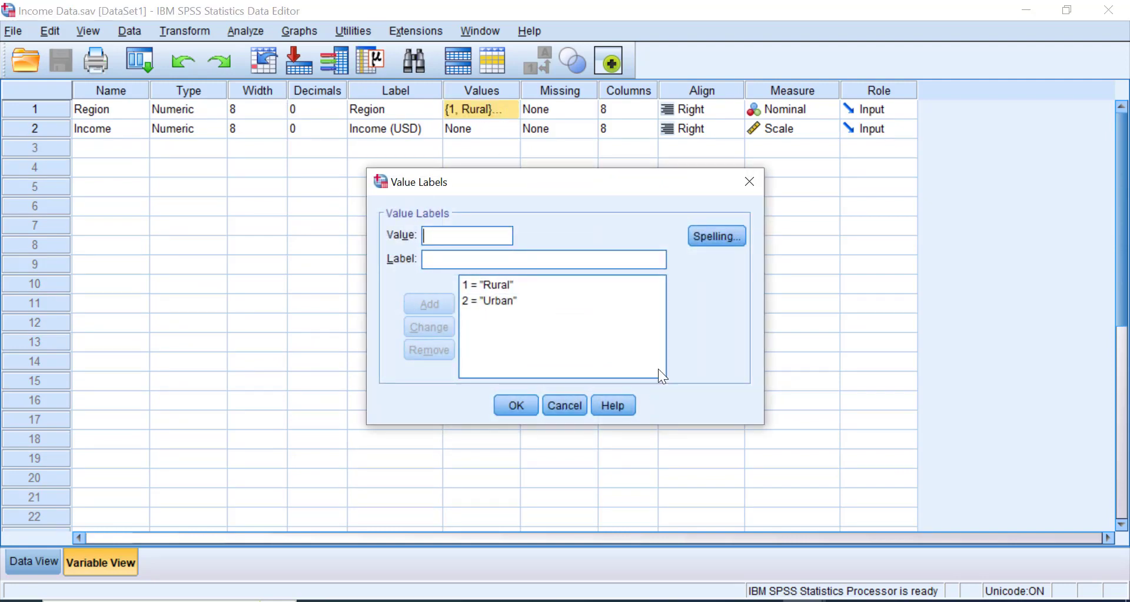
click(509, 404)
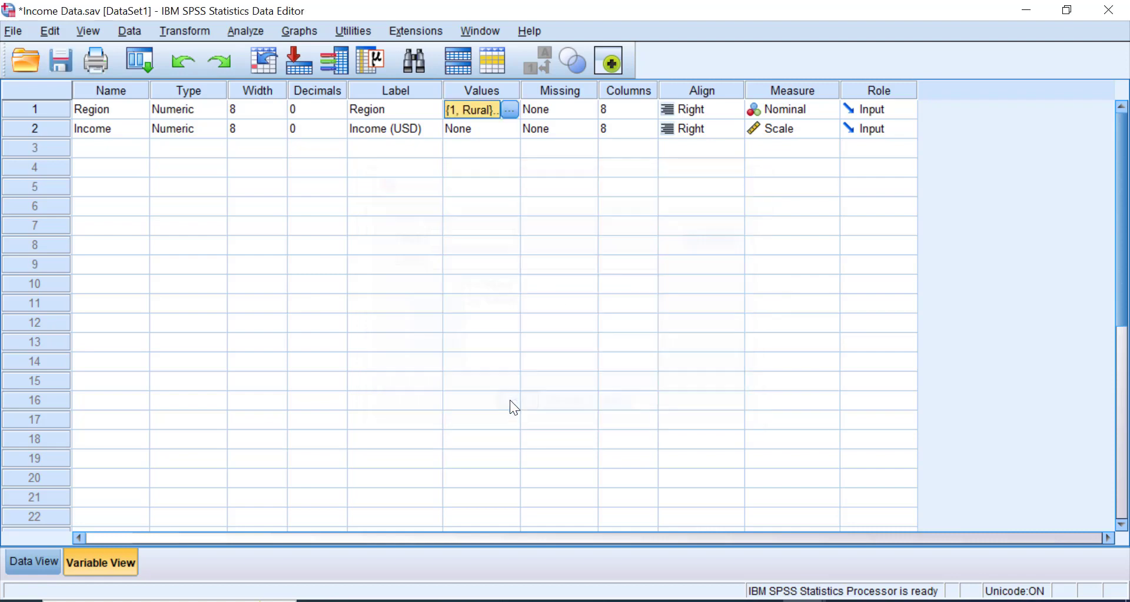
click(45, 563)
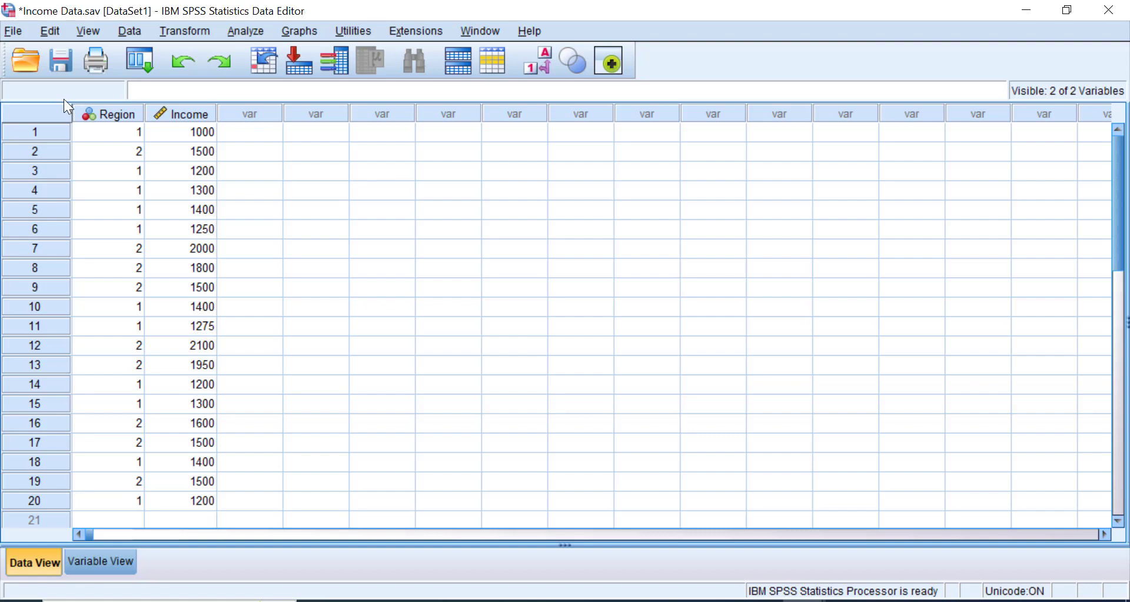
click(240, 148)
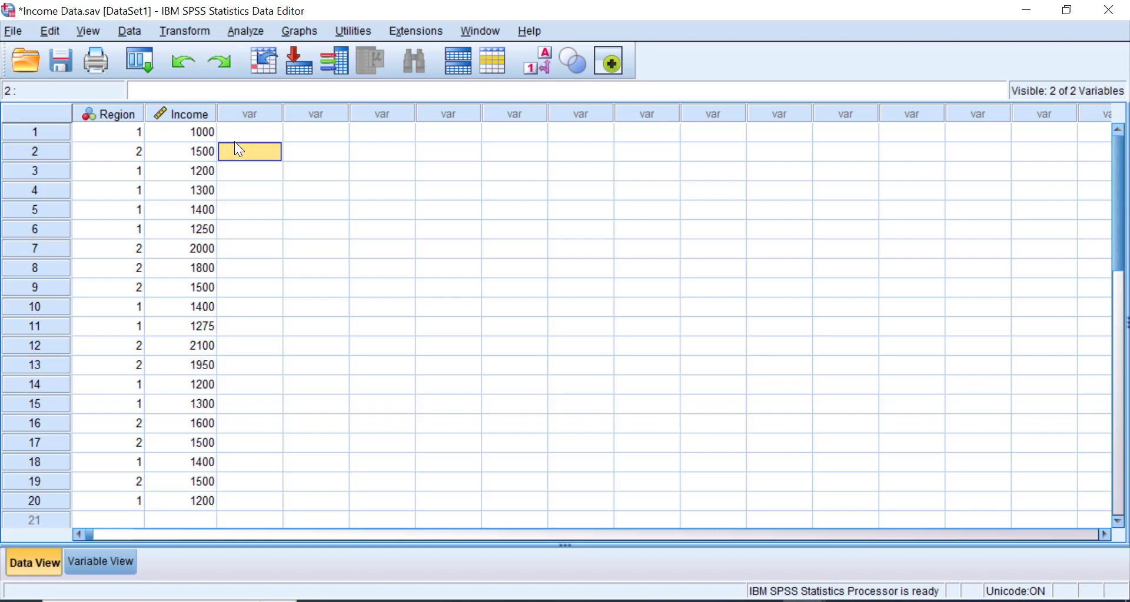
Set up a Descriptives analysis from default settings with Income (USD) as the only variable
click(258, 26)
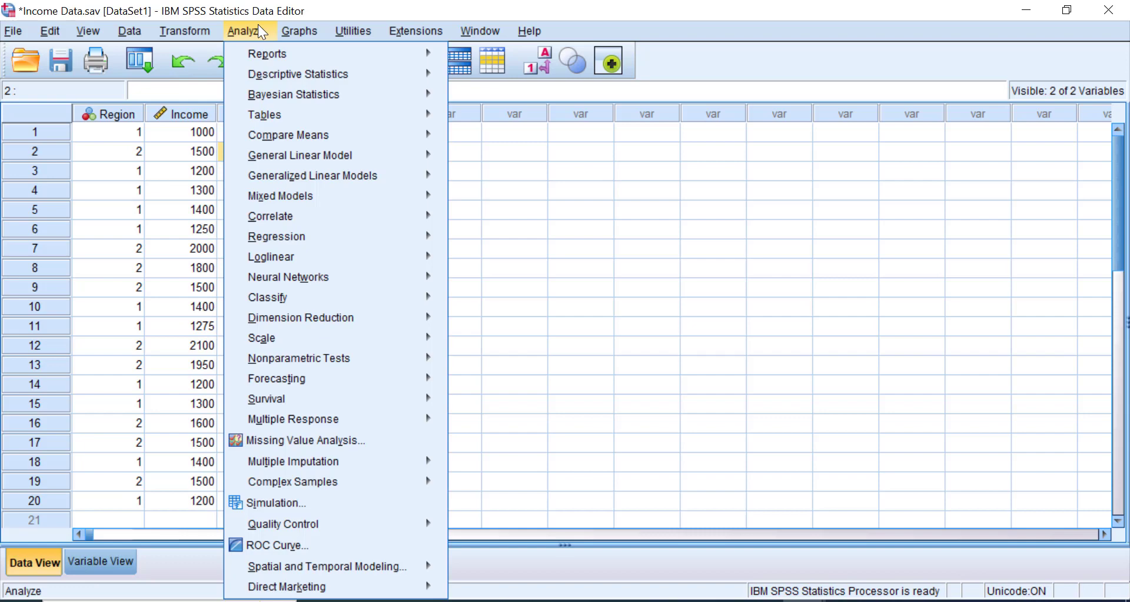
mouse_move(256, 76)
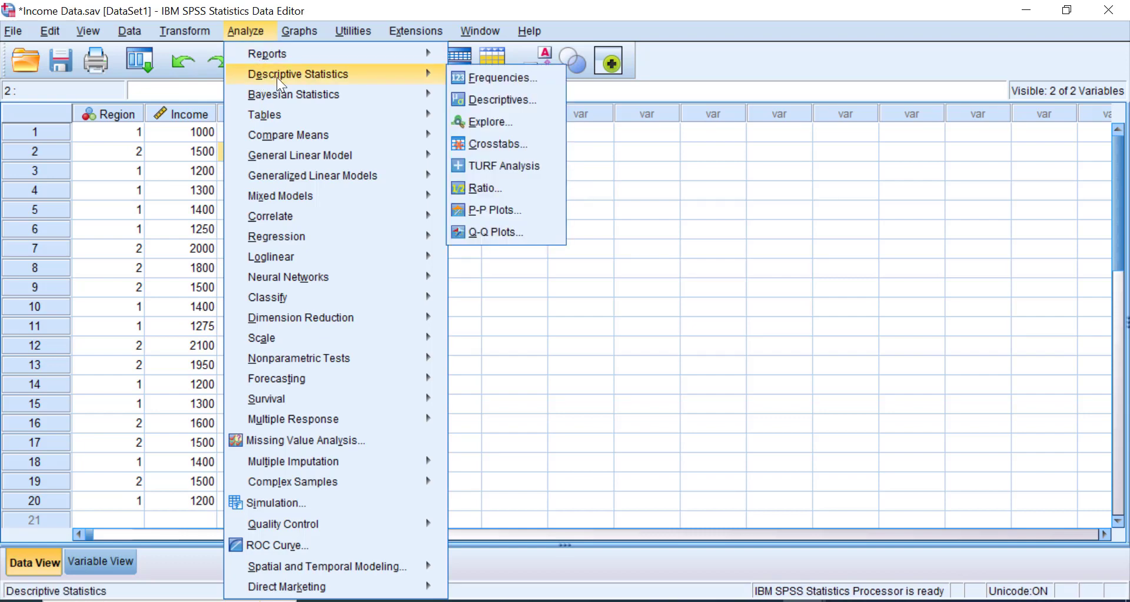
click(479, 97)
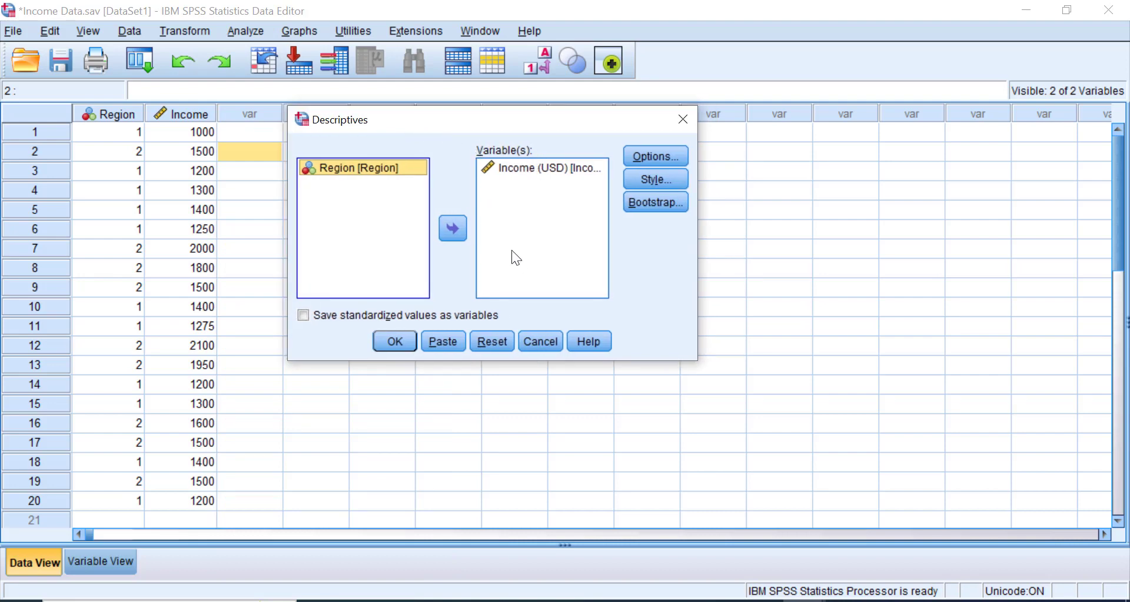
click(479, 336)
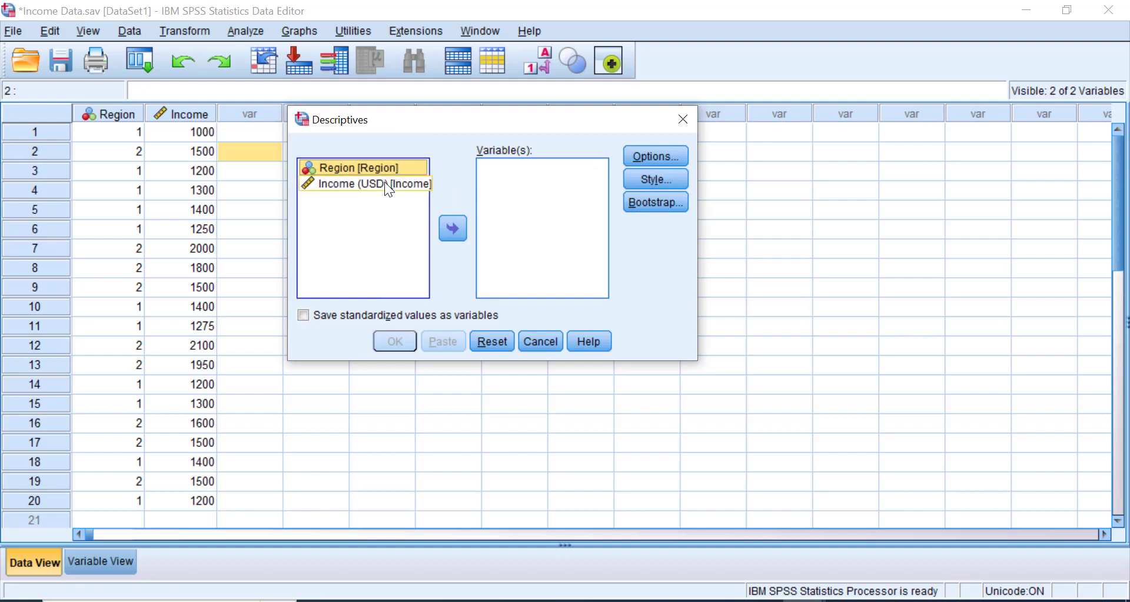
click(379, 203)
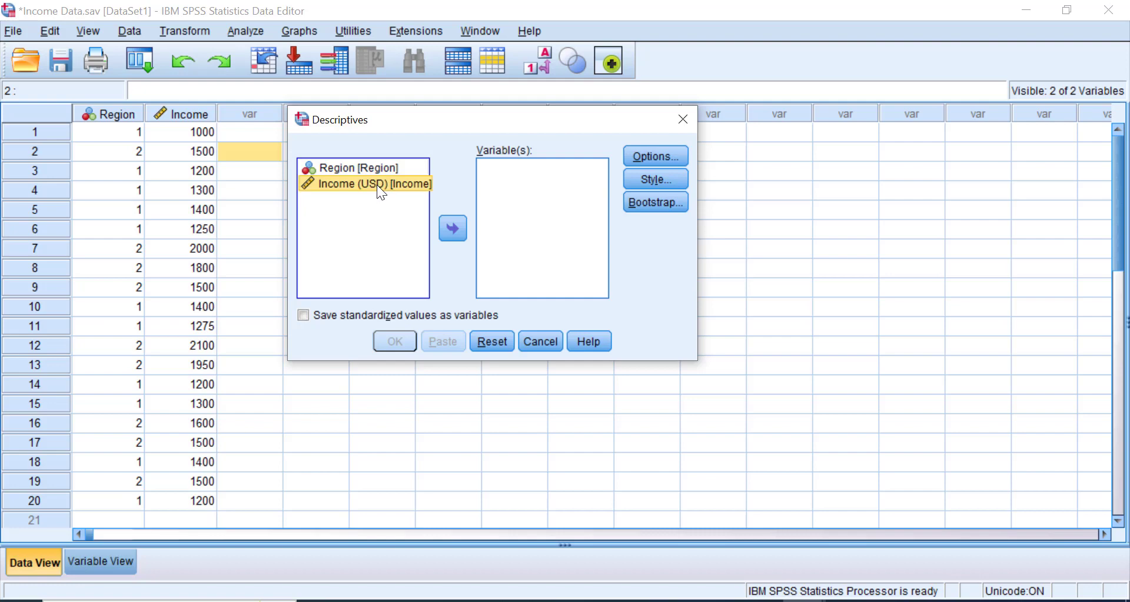
click(450, 228)
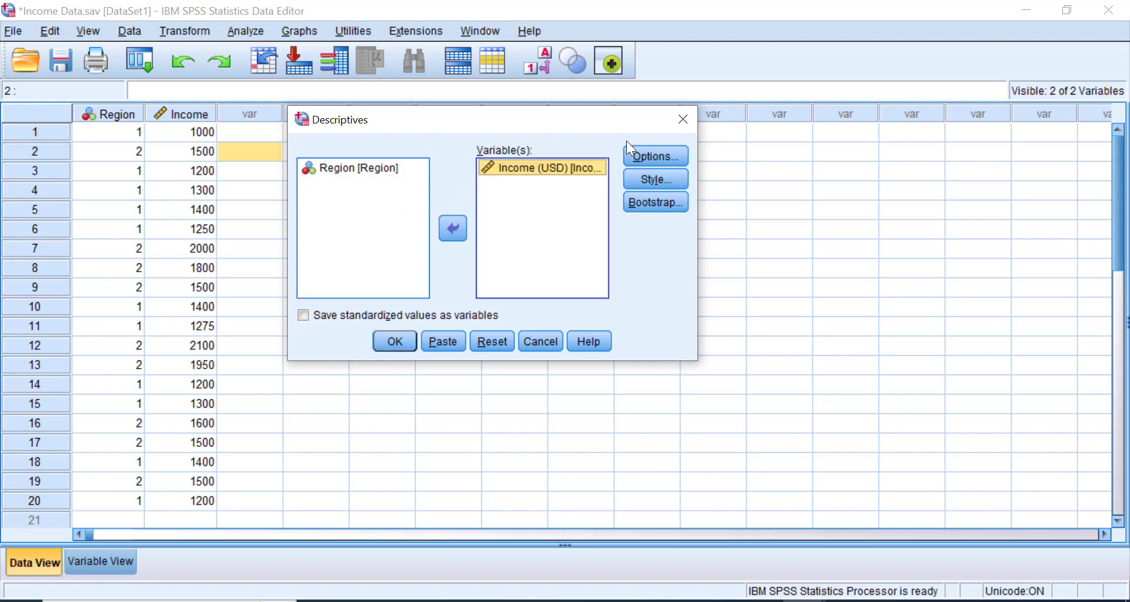
Run the Income descriptives with mean, standard deviation, minimum and maximum
click(654, 157)
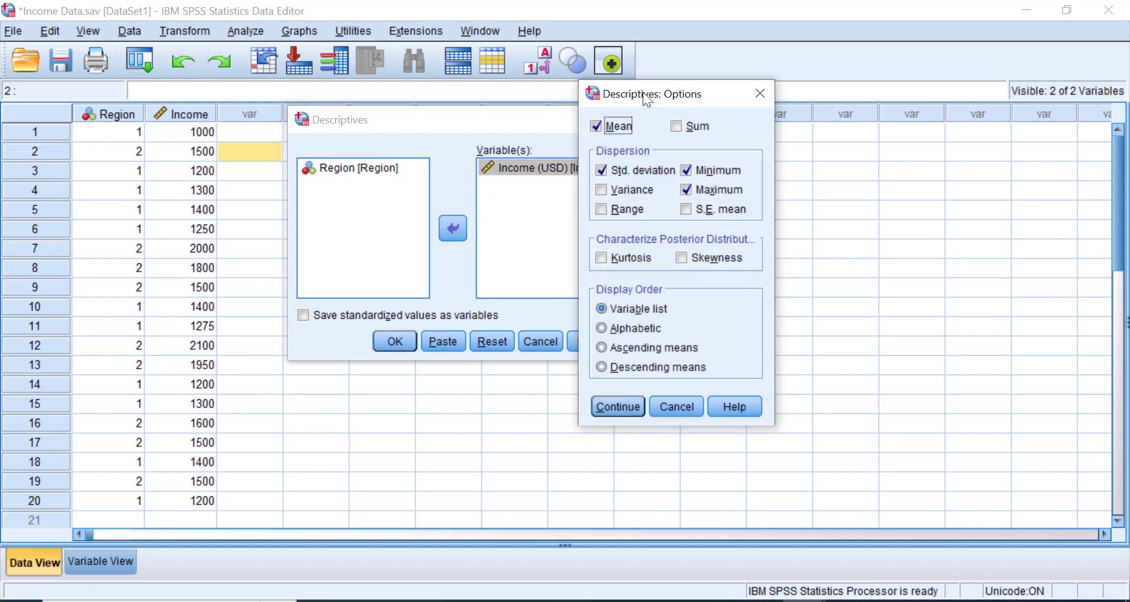
drag(643, 93, 659, 92)
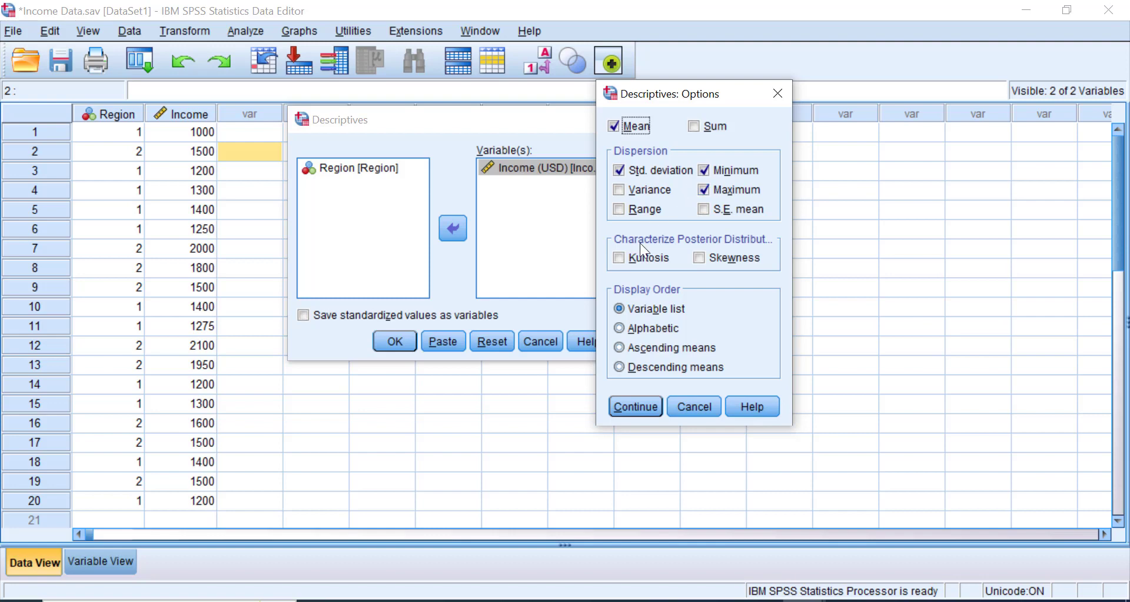
click(627, 407)
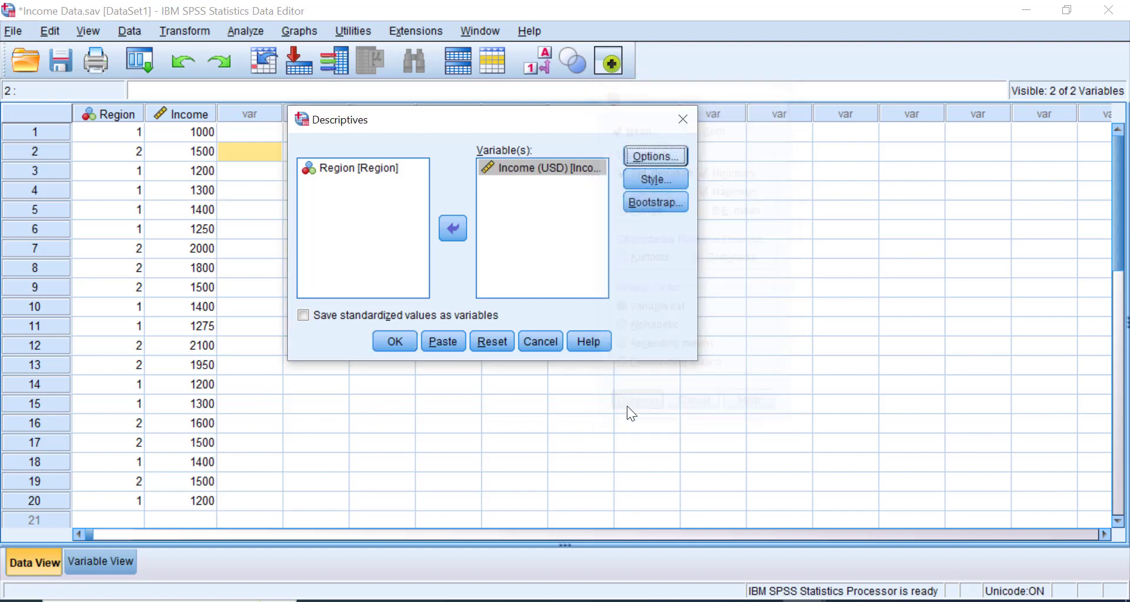
click(302, 312)
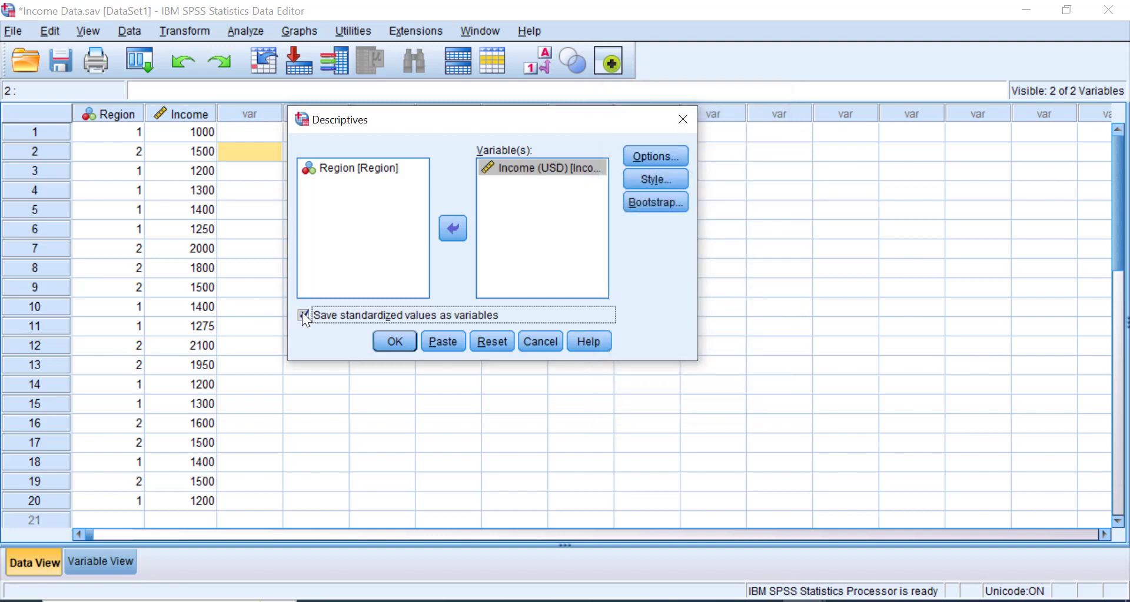
click(393, 341)
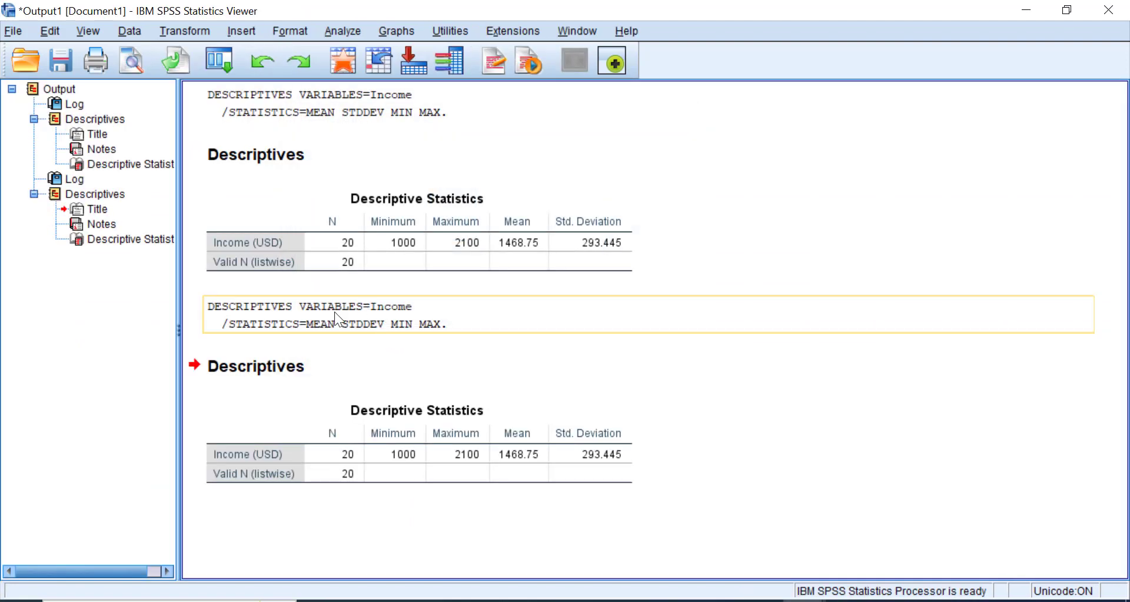
Delete the command logs and the first Descriptives title and table from the output, keeping the latest results
click(389, 328)
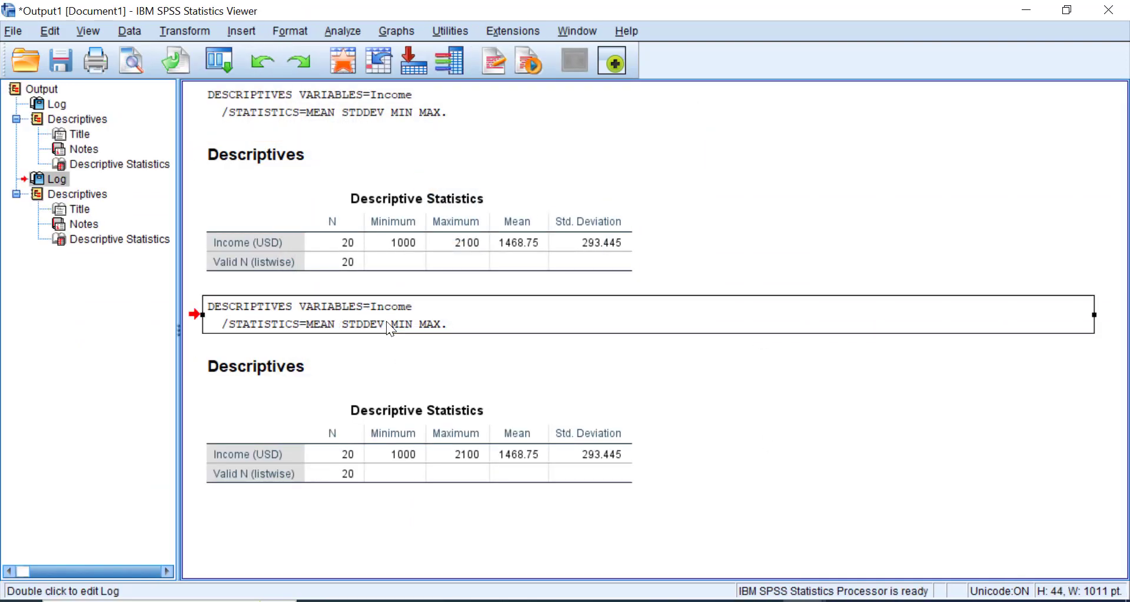
key(Delete)
key(Delete)
key(Delete)
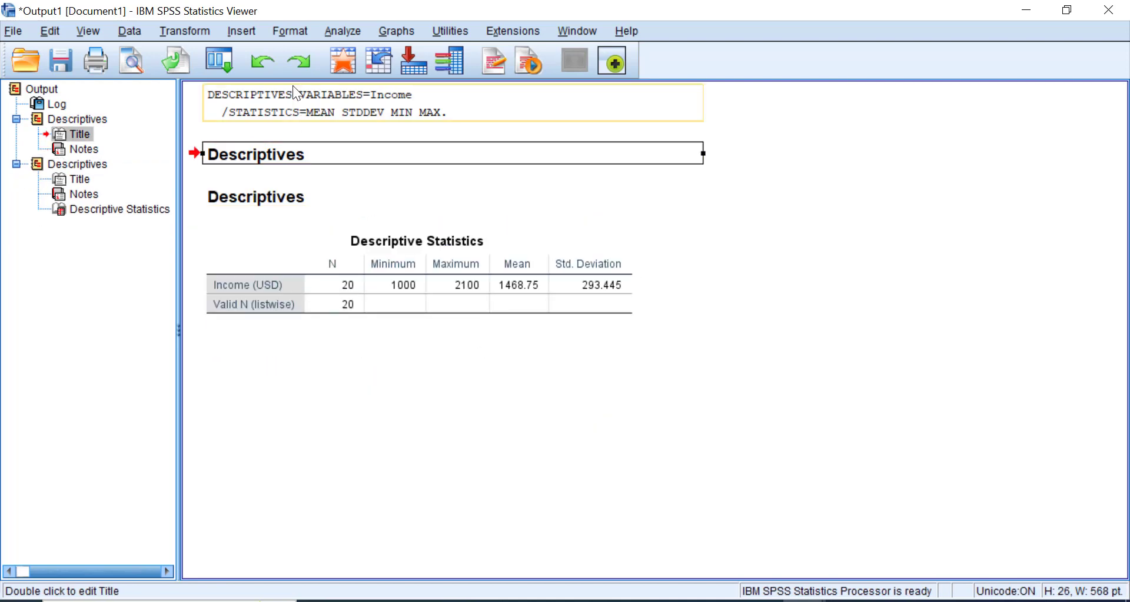
key(Delete)
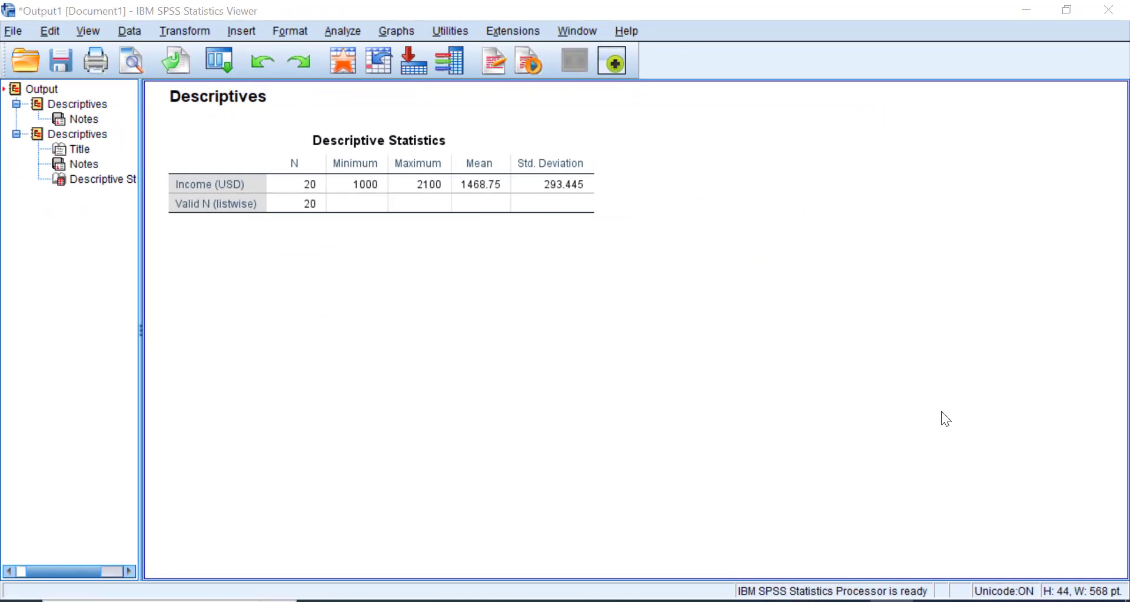
In the Income Data dataset, set up a Means comparison with Income (USD) as dependent and Region as independent variable
mouse_move(803, 599)
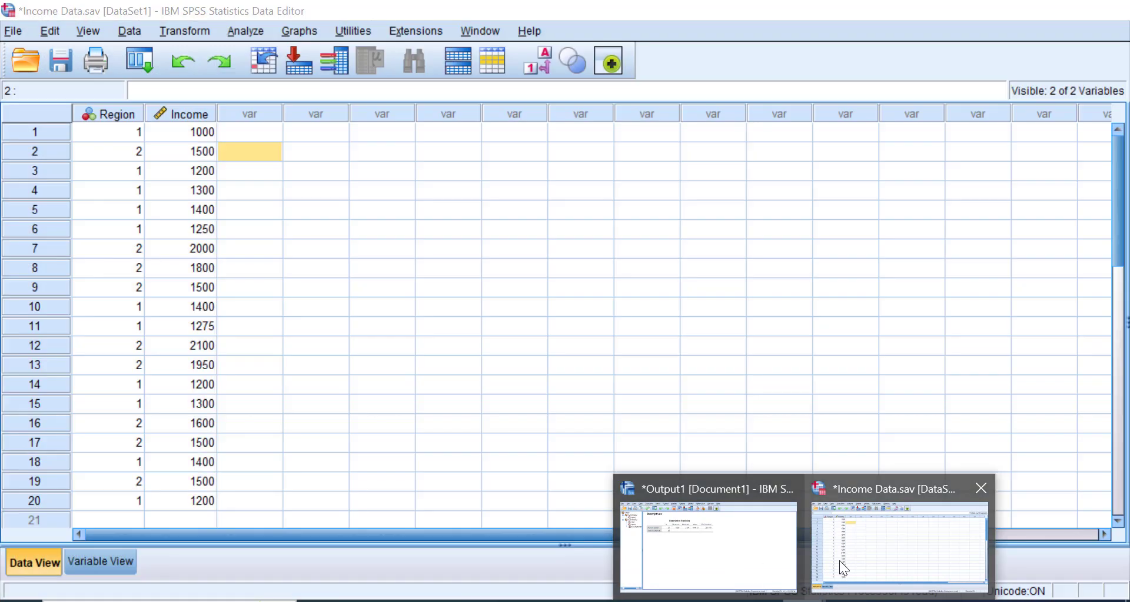
click(839, 560)
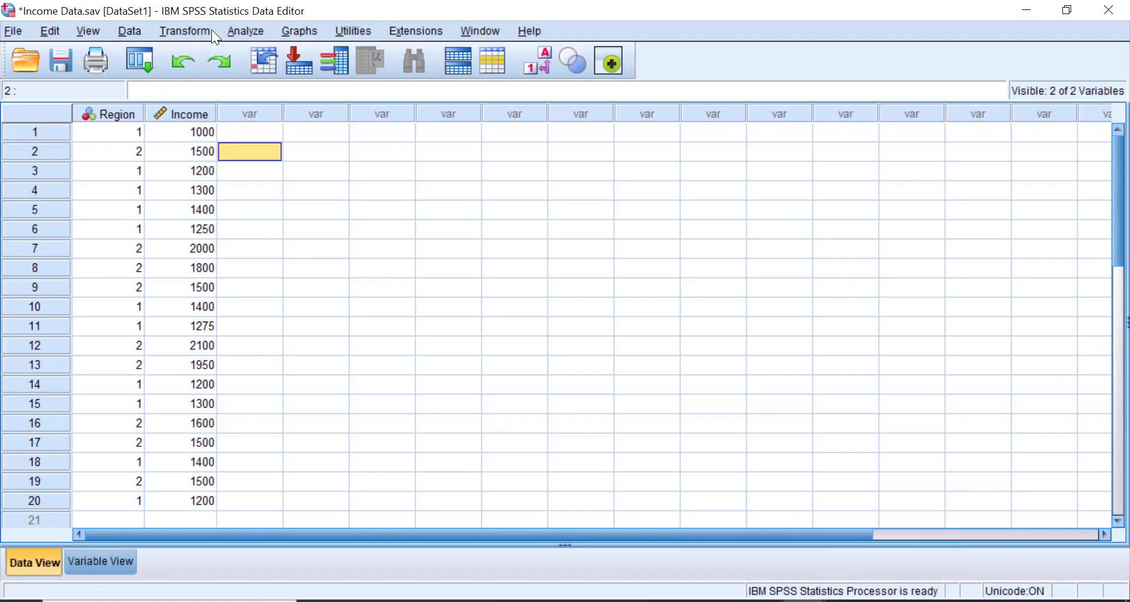
click(243, 30)
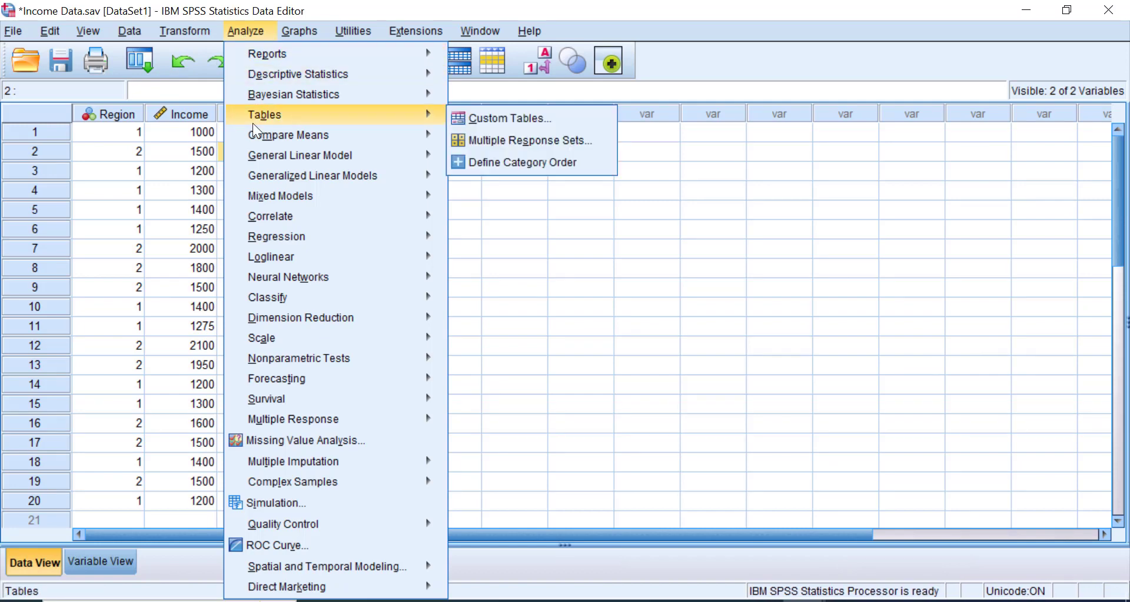
mouse_move(255, 138)
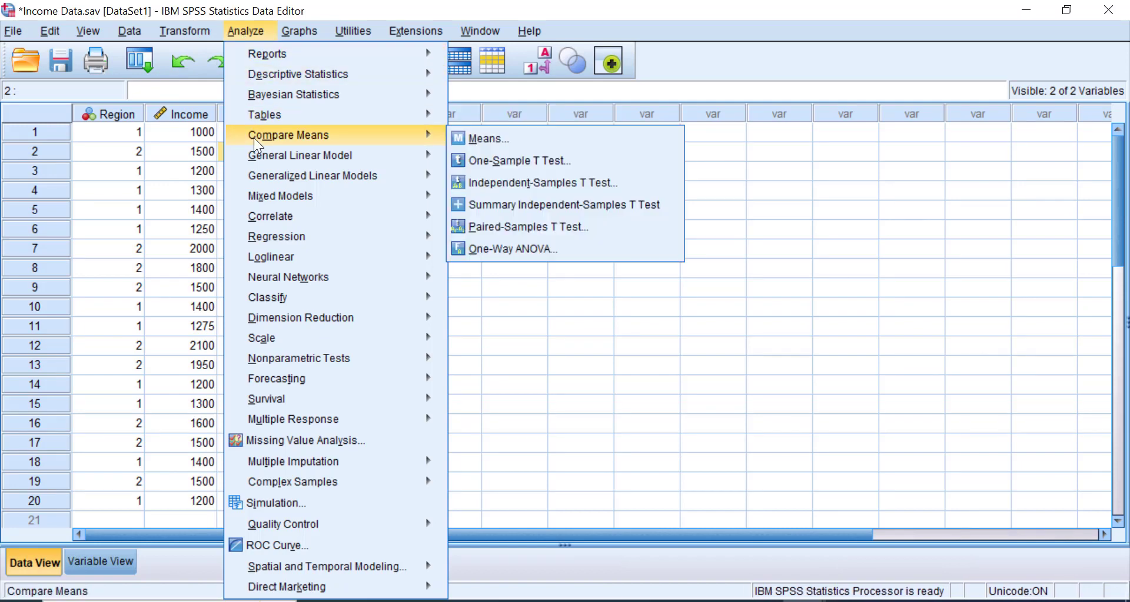
click(483, 134)
drag(472, 183, 445, 168)
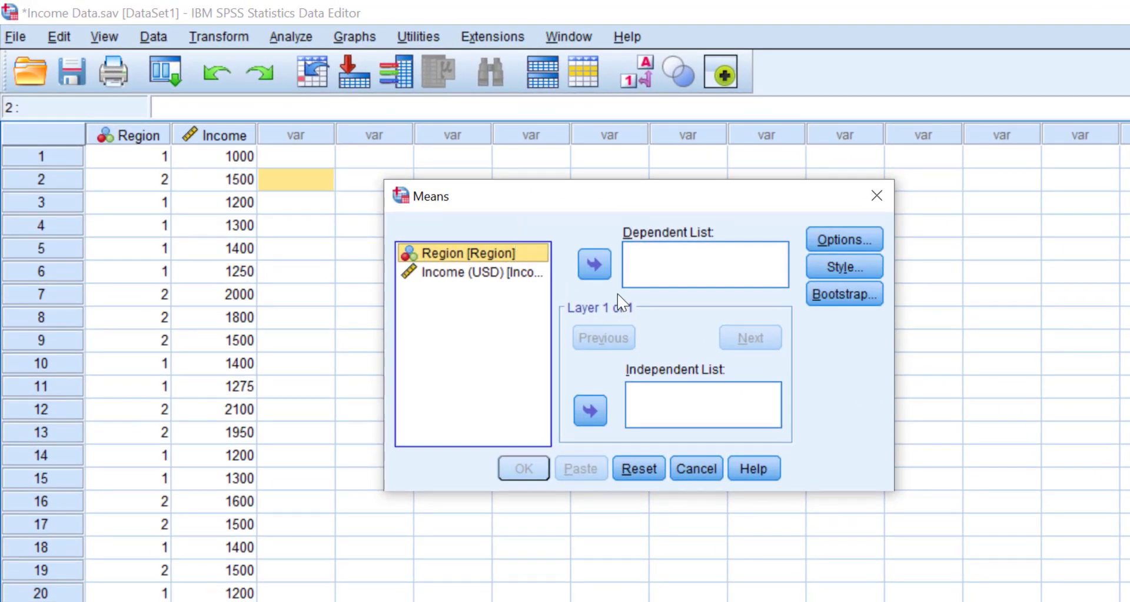
click(509, 272)
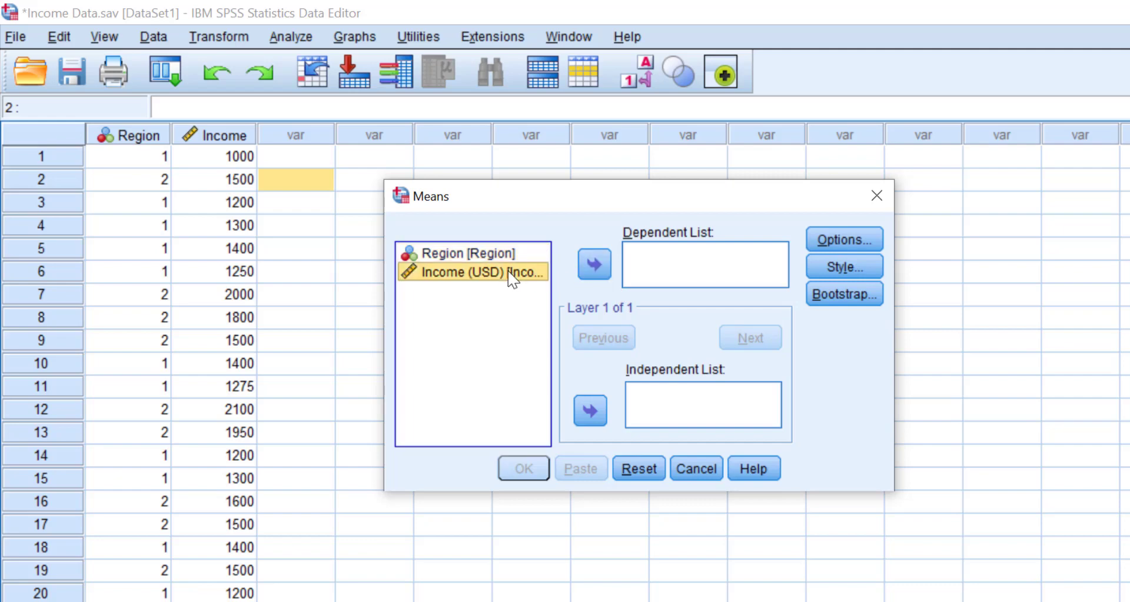
click(594, 268)
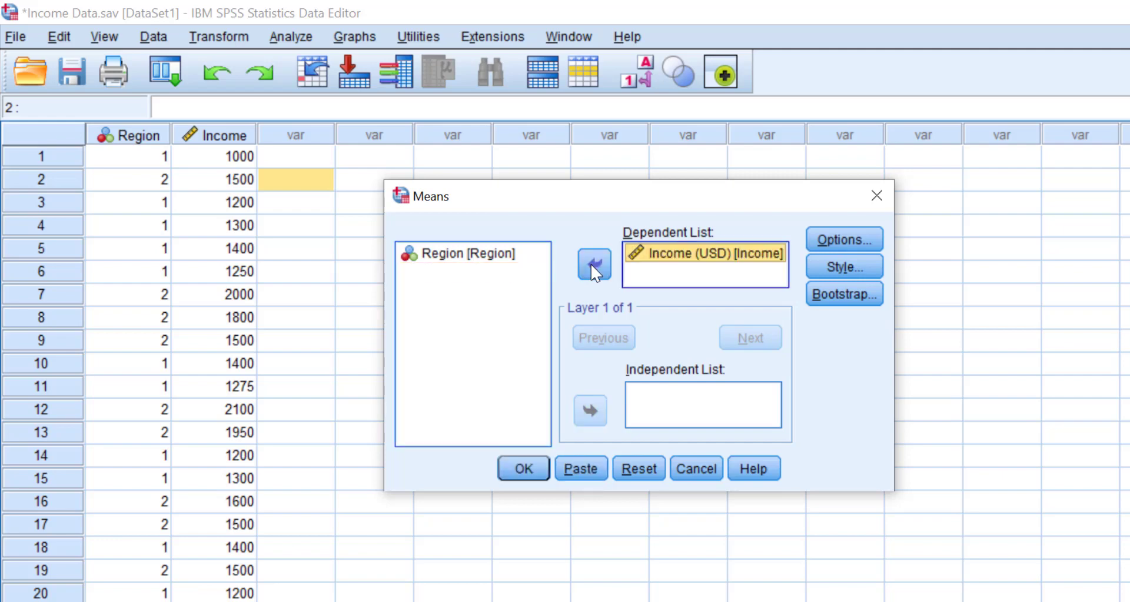
click(475, 255)
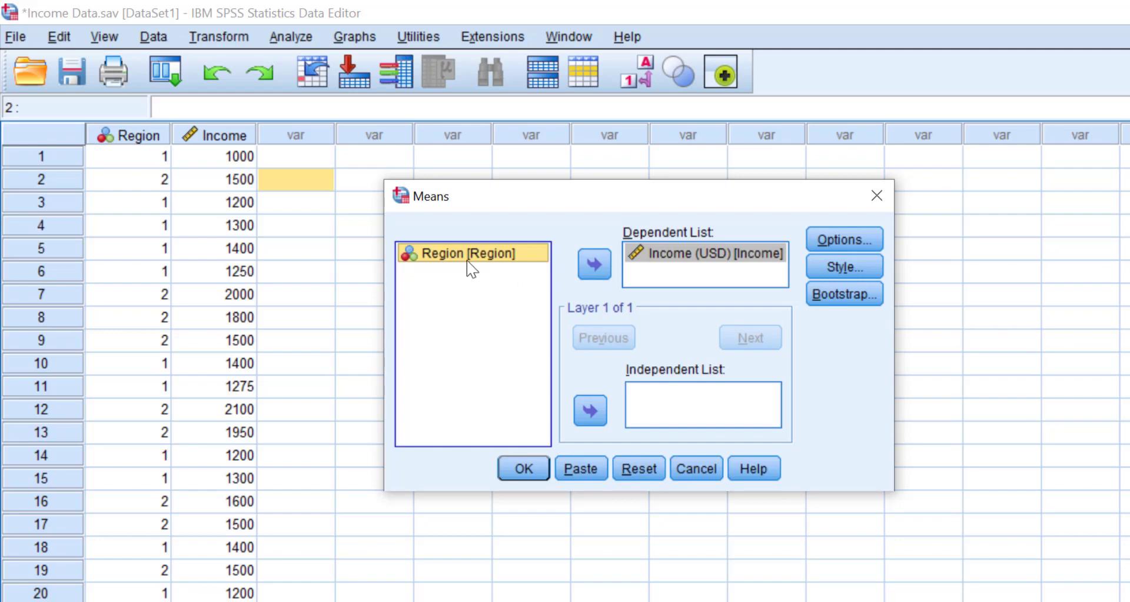
click(590, 413)
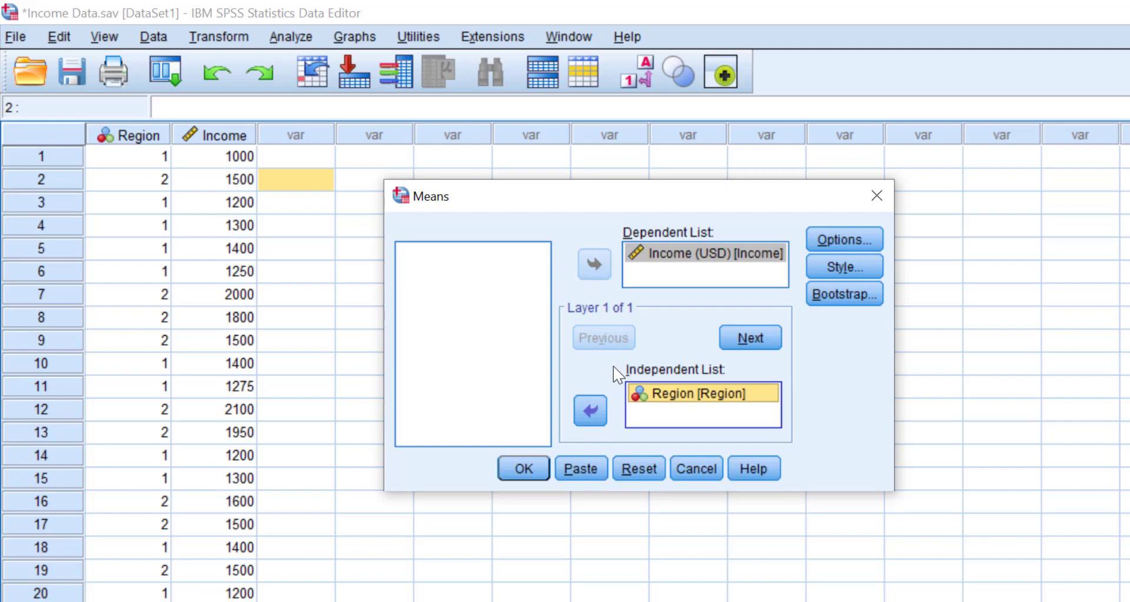
Add Minimum and Maximum to the cell statistics of the Means comparison
click(853, 239)
drag(625, 132, 806, 142)
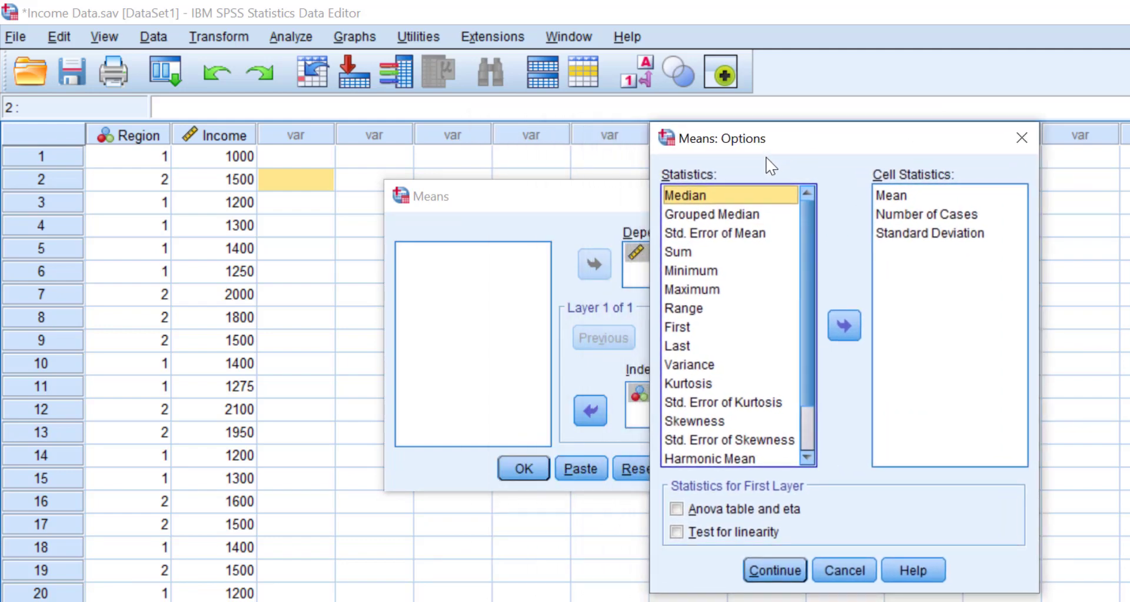
click(708, 271)
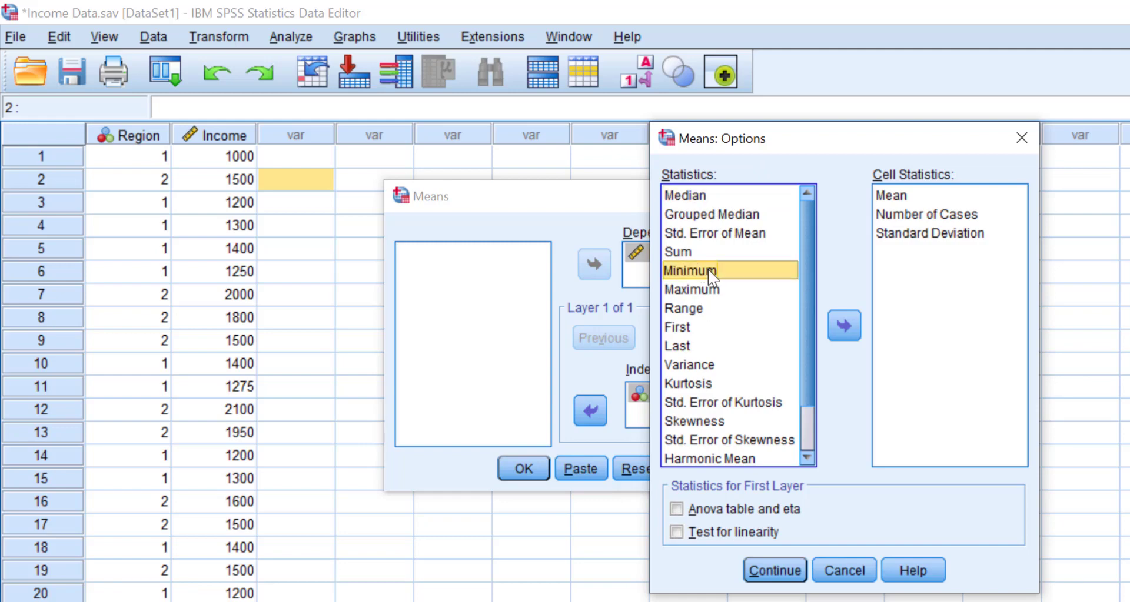
click(845, 329)
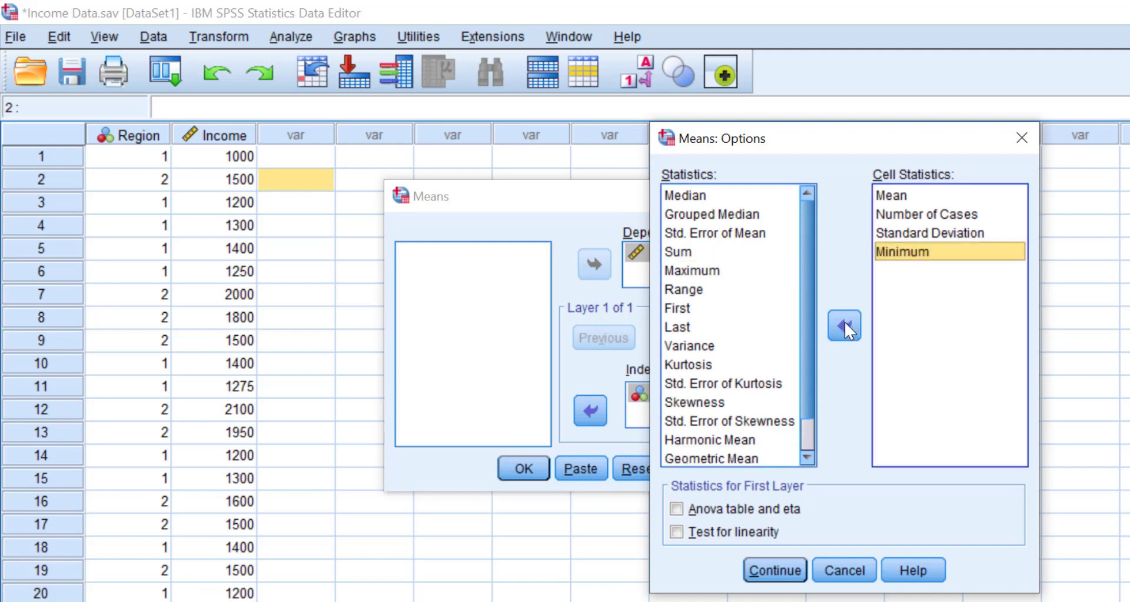
click(713, 270)
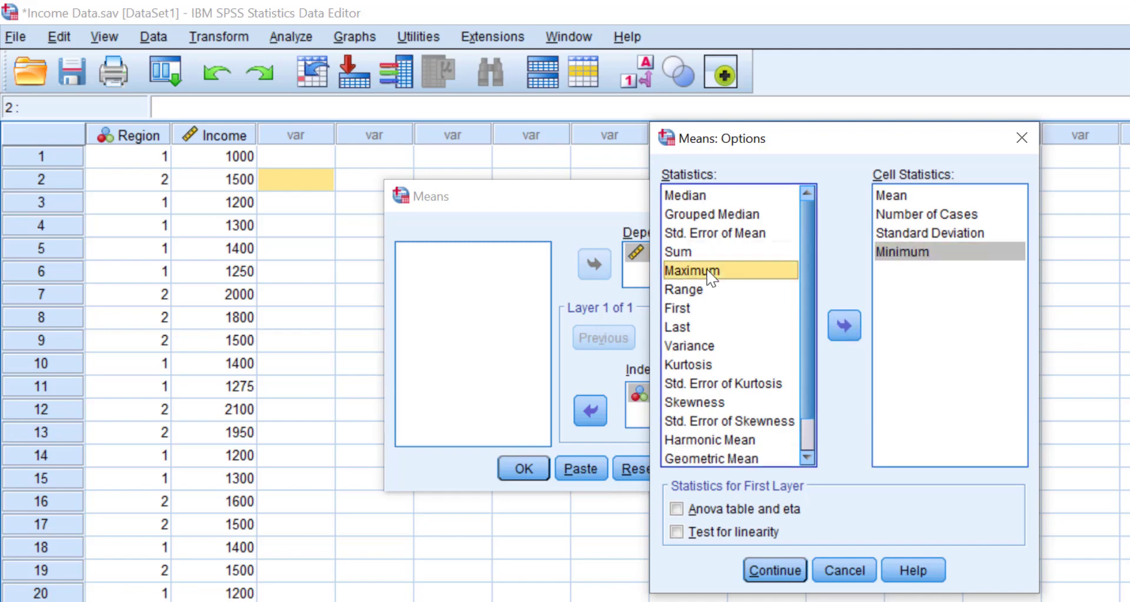
click(846, 331)
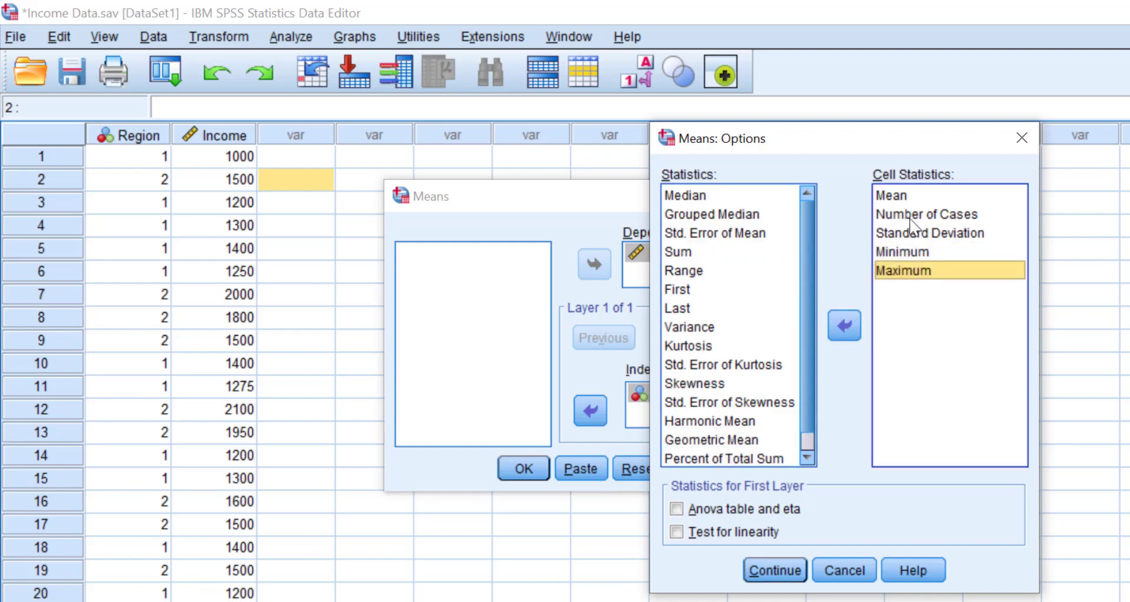
Move Number of Cases above Mean in the cell statistics and run the Means comparison of Income by Region
drag(915, 219, 912, 205)
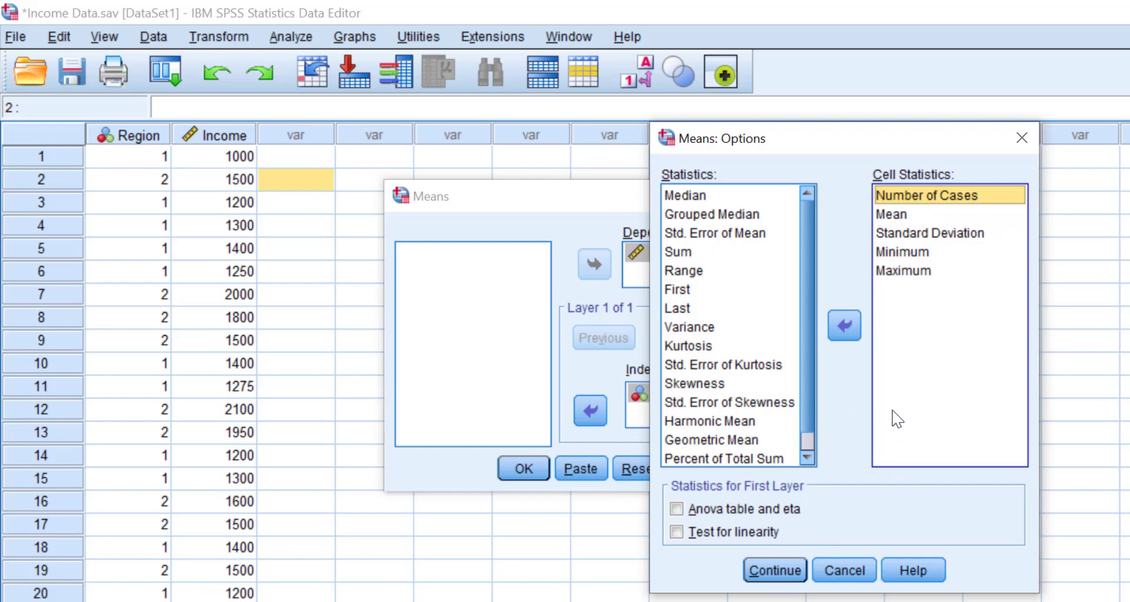
click(764, 570)
click(524, 469)
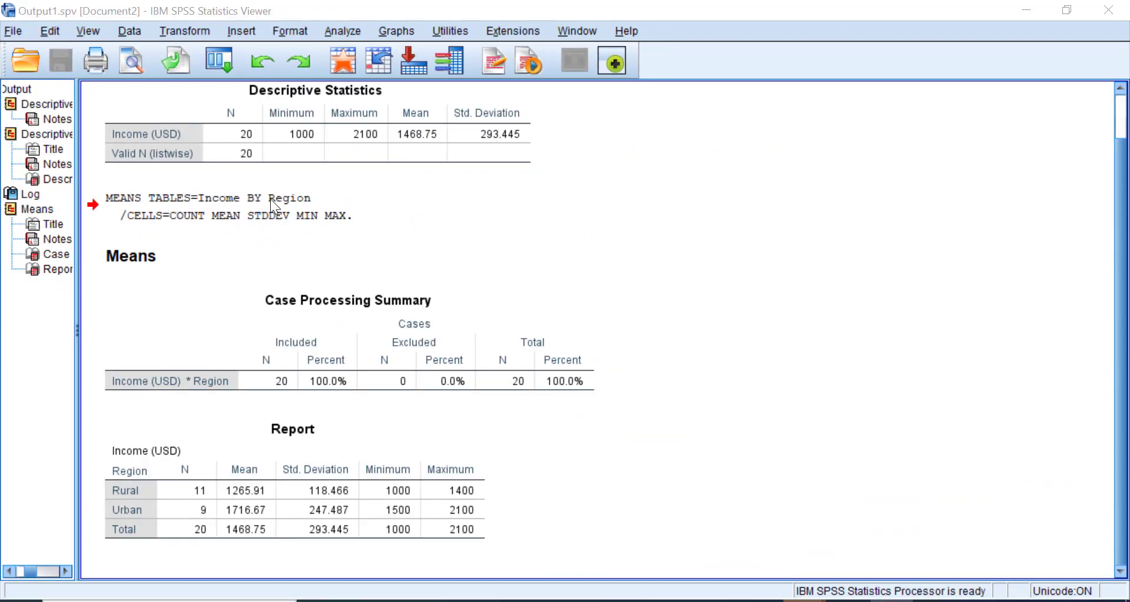
Delete the MEANS TABLES command log above the Means results from the output
click(270, 199)
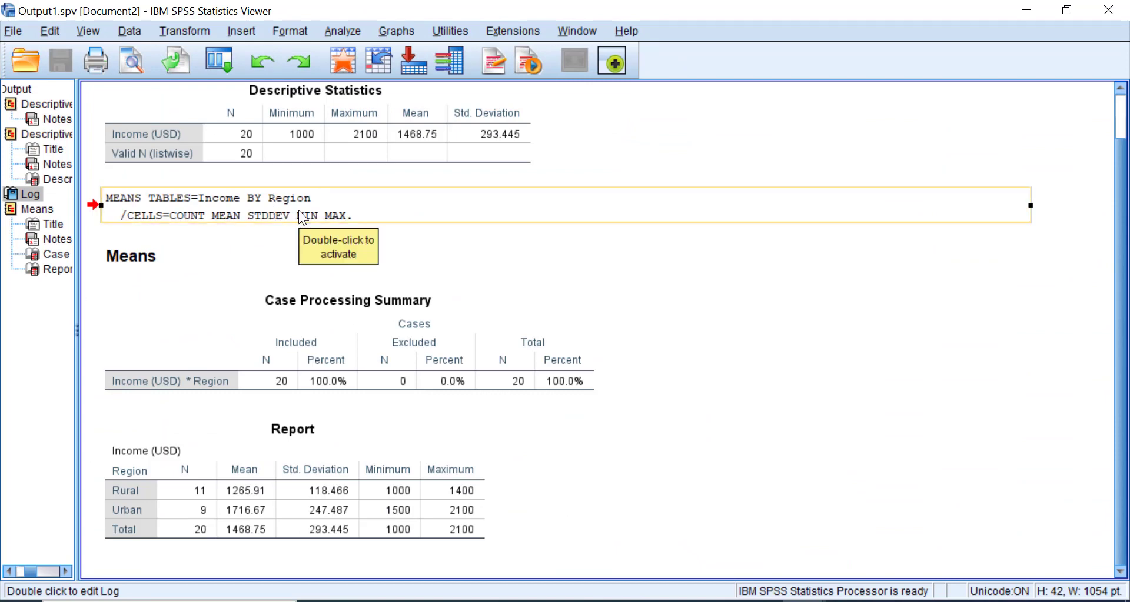
key(Delete)
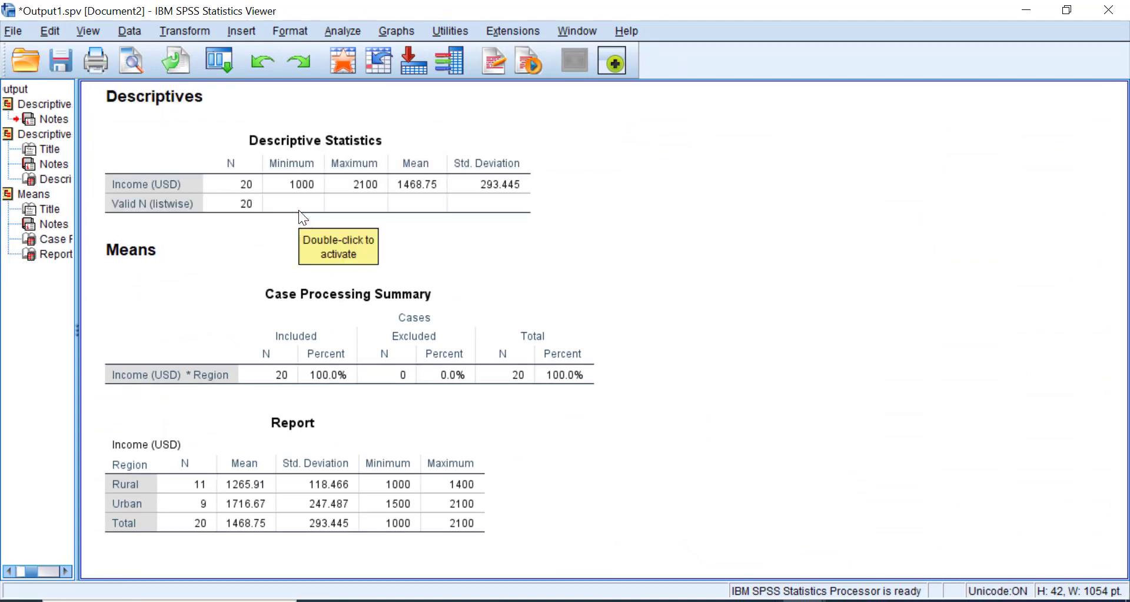
click(447, 285)
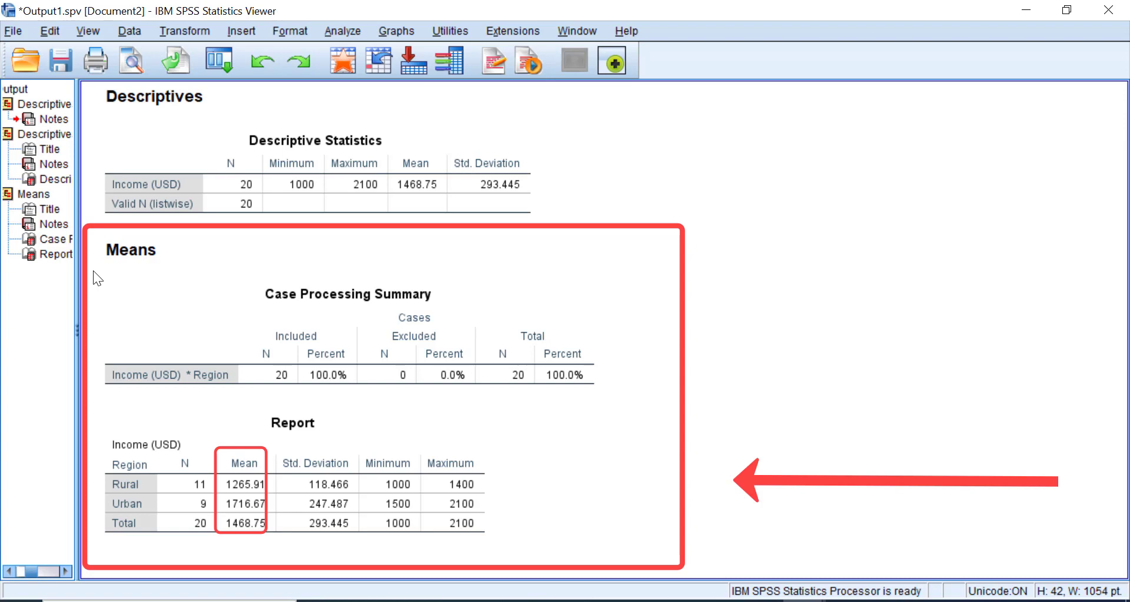
click(122, 319)
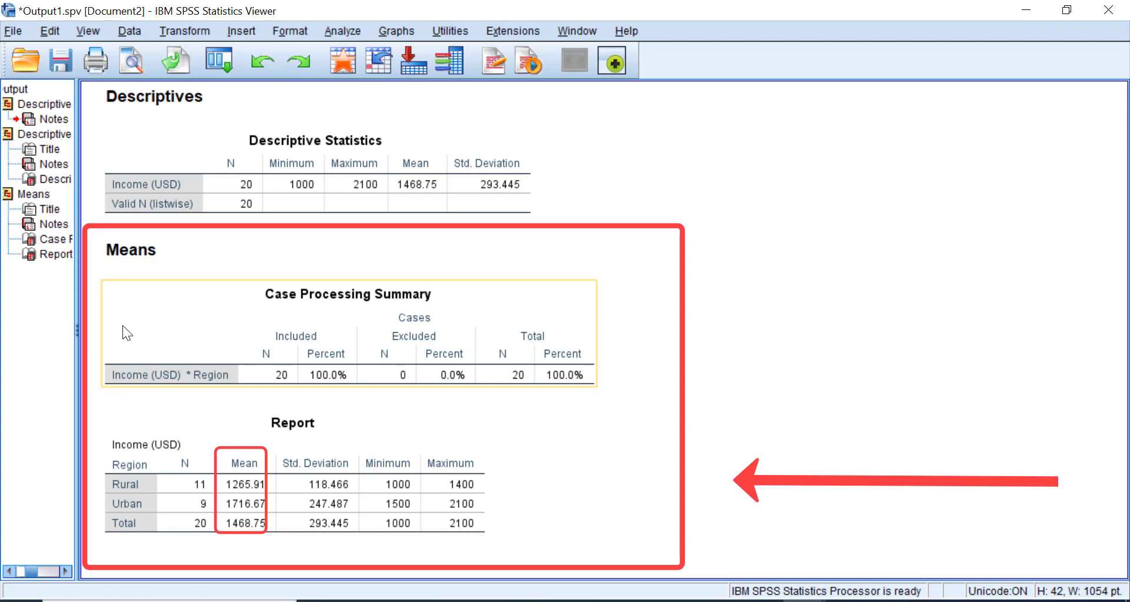
click(130, 449)
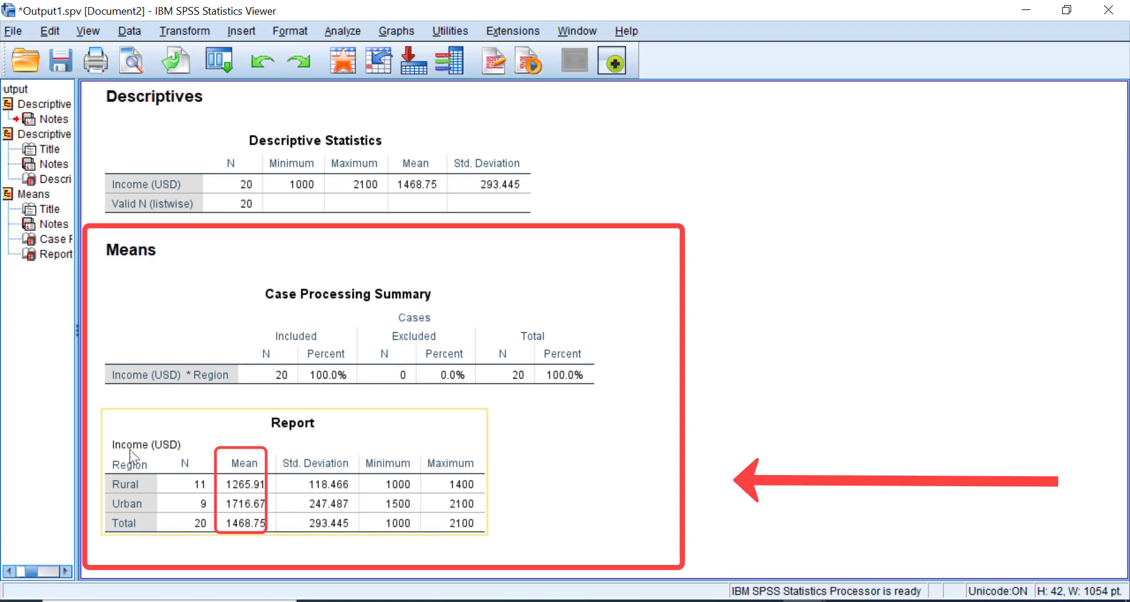
click(97, 481)
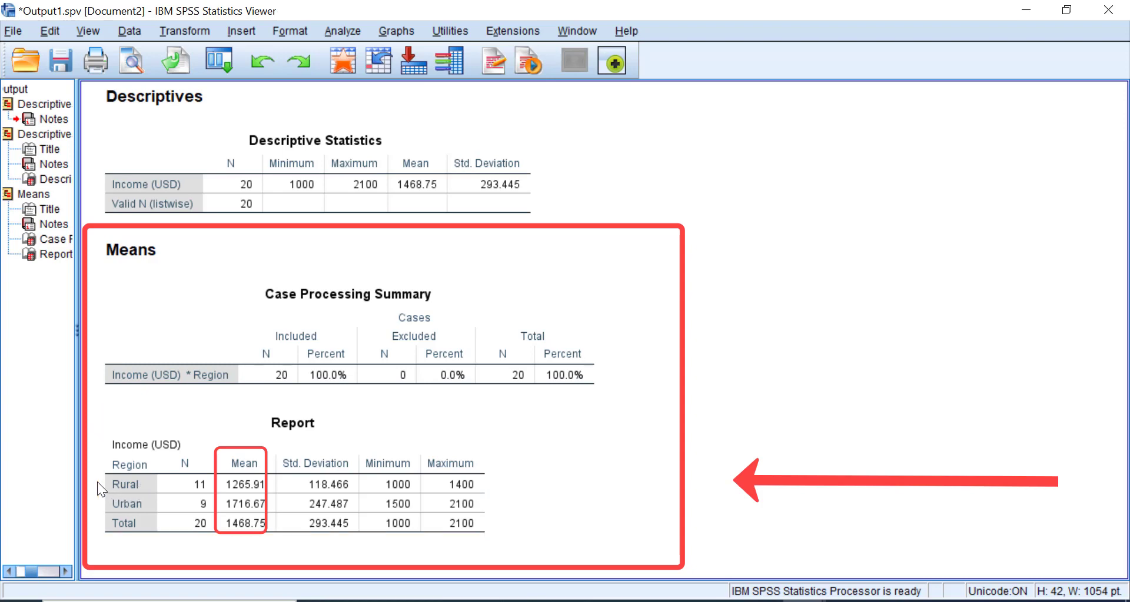